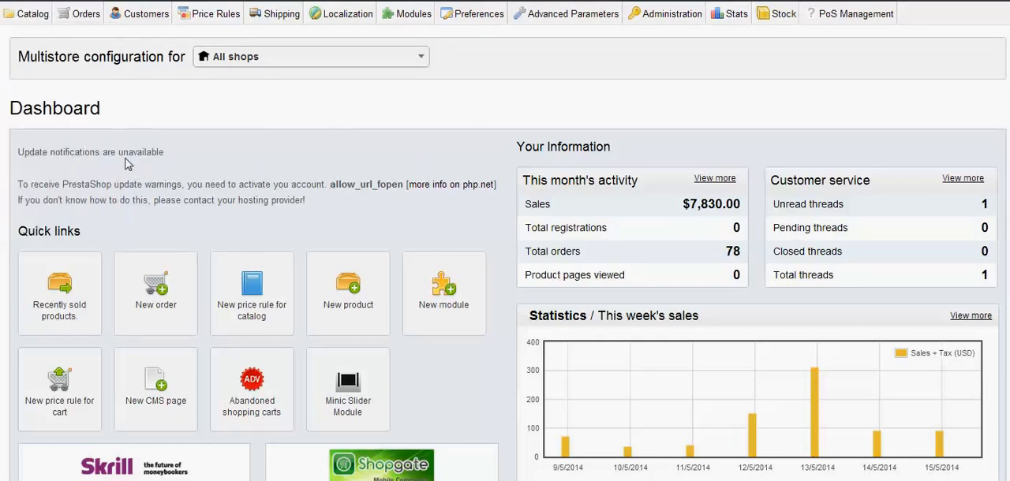
Open the catalog's Attributes and Values list, start a new attribute, and view its attribute type choices
mouse_move(25, 15)
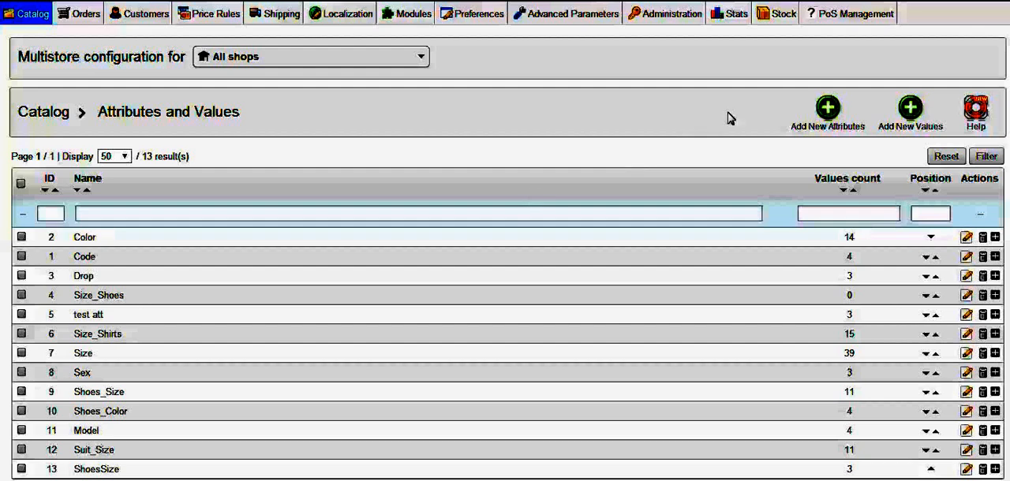
click(828, 117)
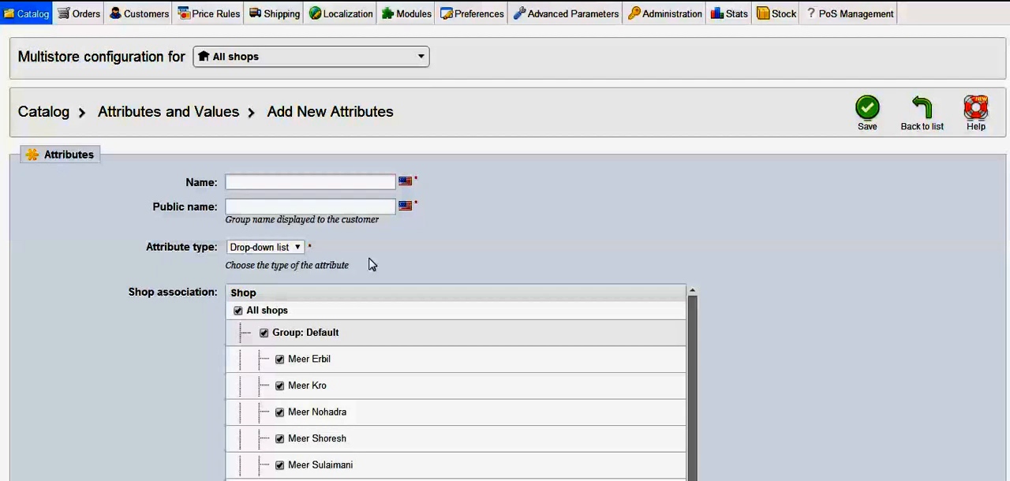
click(298, 248)
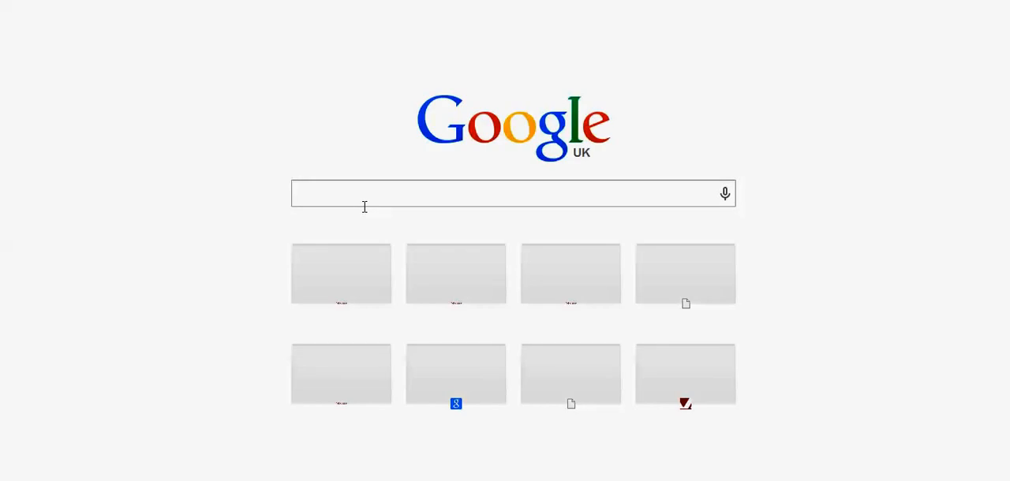
Open the Meer Fashion website from a new browser page
text(meerf)
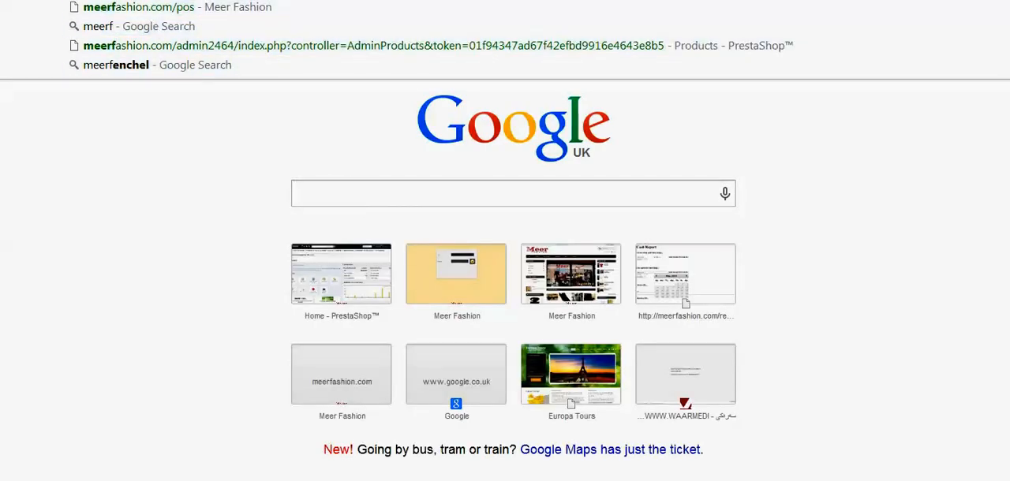
key(Return)
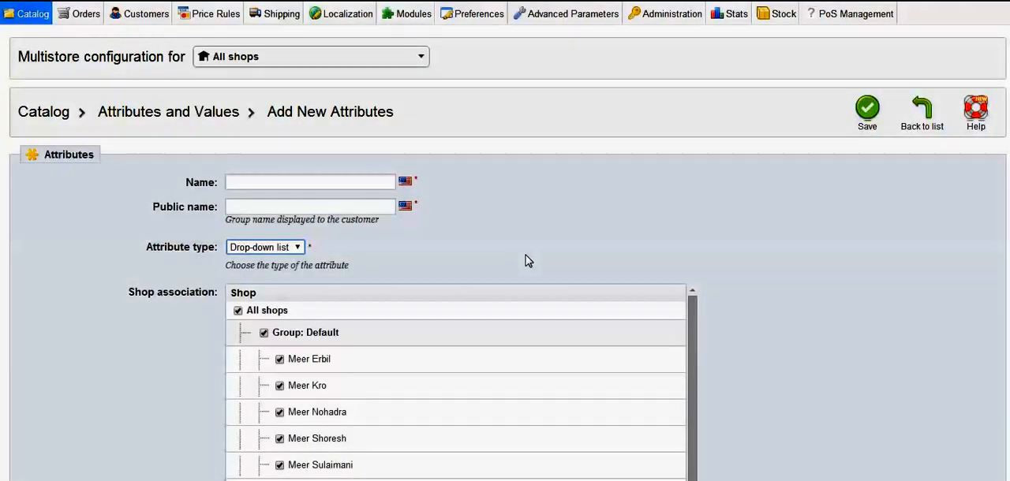
Create the attribute with the name ShoesSize and public name Size as a drop-down list, and save it
click(234, 180)
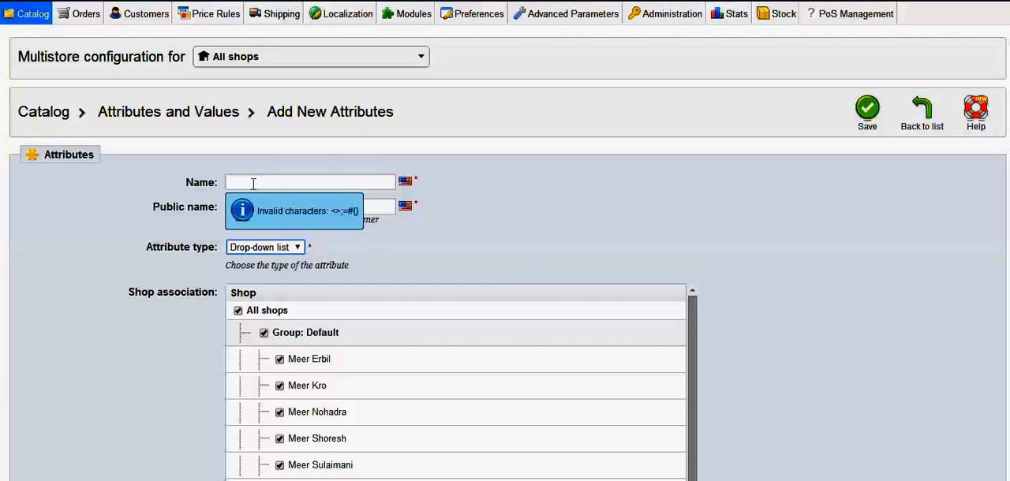
click(316, 182)
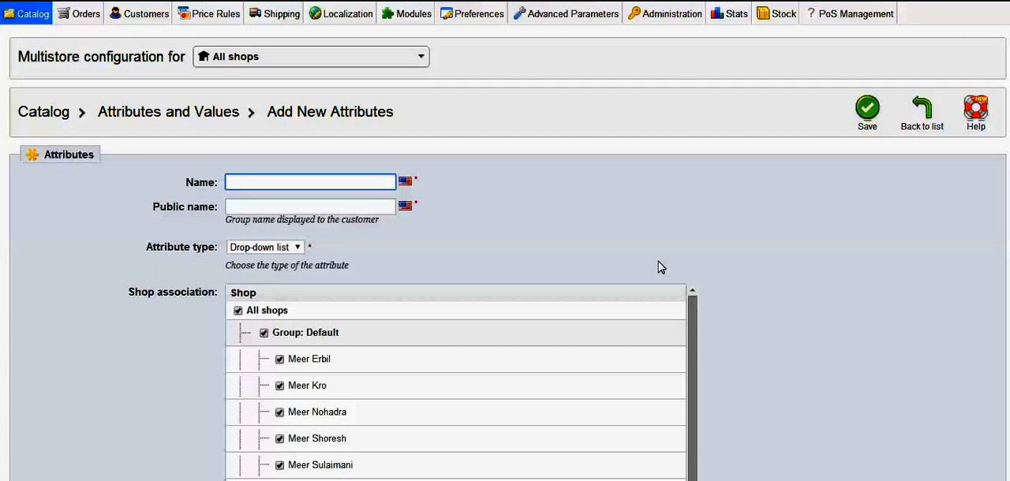
text(ShoesSize)
click(312, 207)
text(S)
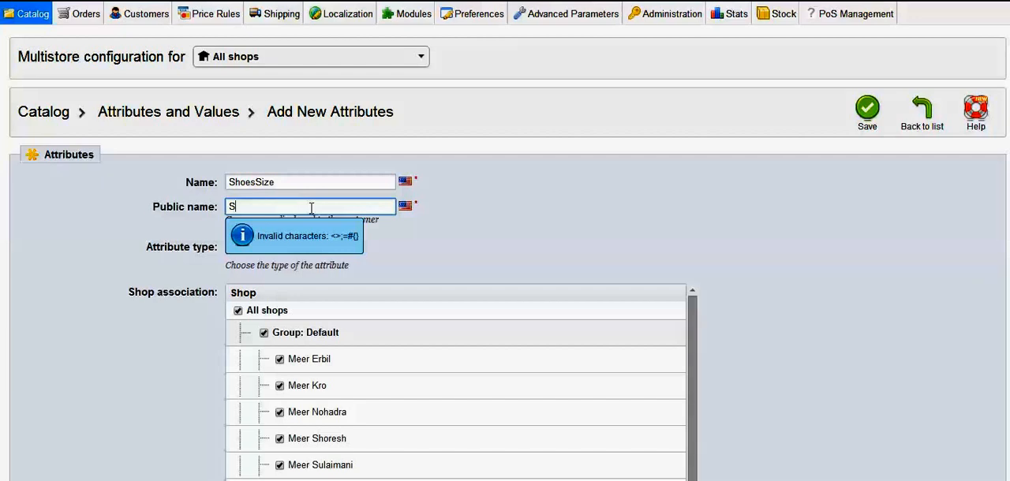
text(ize)
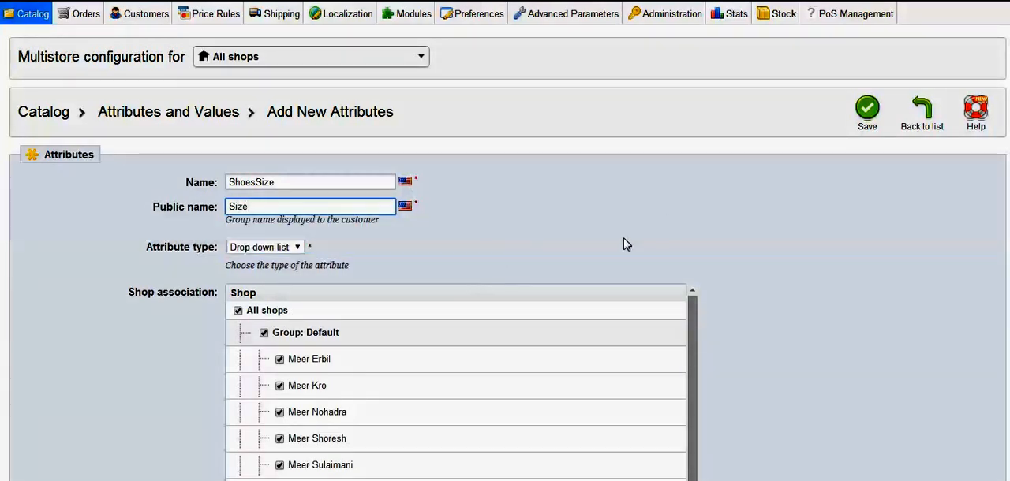
click(866, 115)
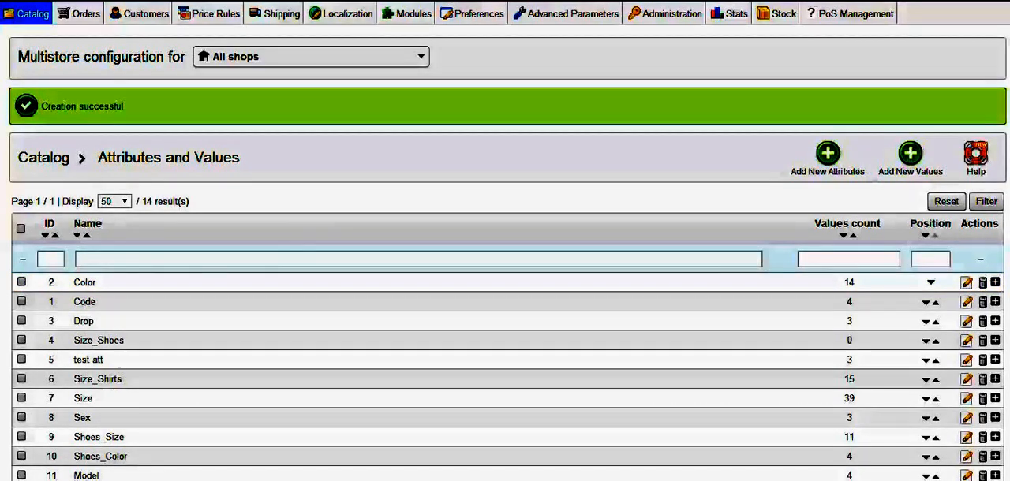
Review the settings of the newly created ShoesSize attribute and return to the attributes list
scroll(462, 266, down, 3)
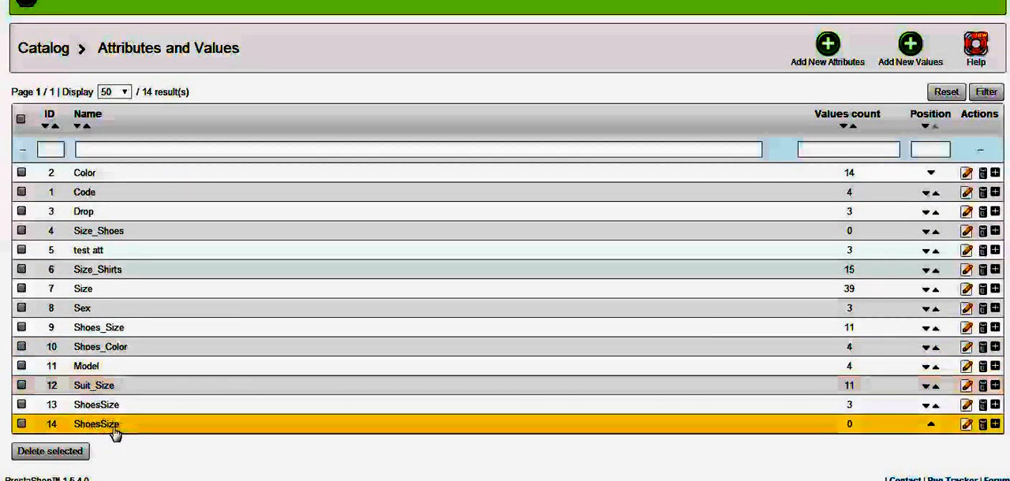
click(967, 427)
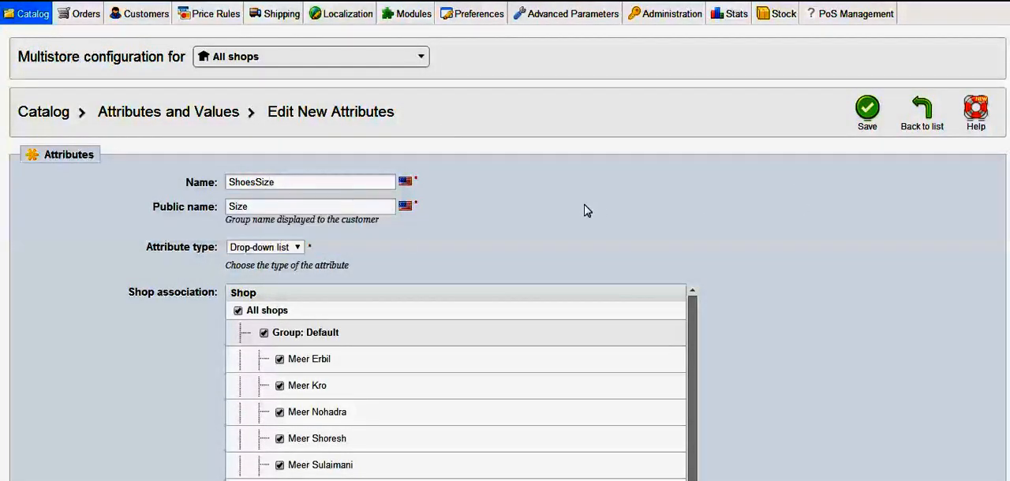
click(924, 130)
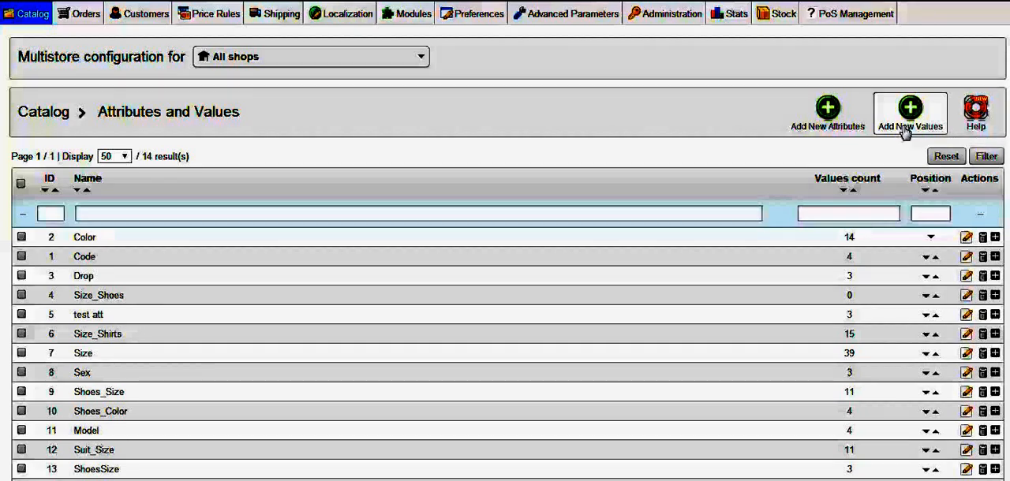
Add the value 39 to the ShoesSize attribute and save it, continuing with another value
click(908, 128)
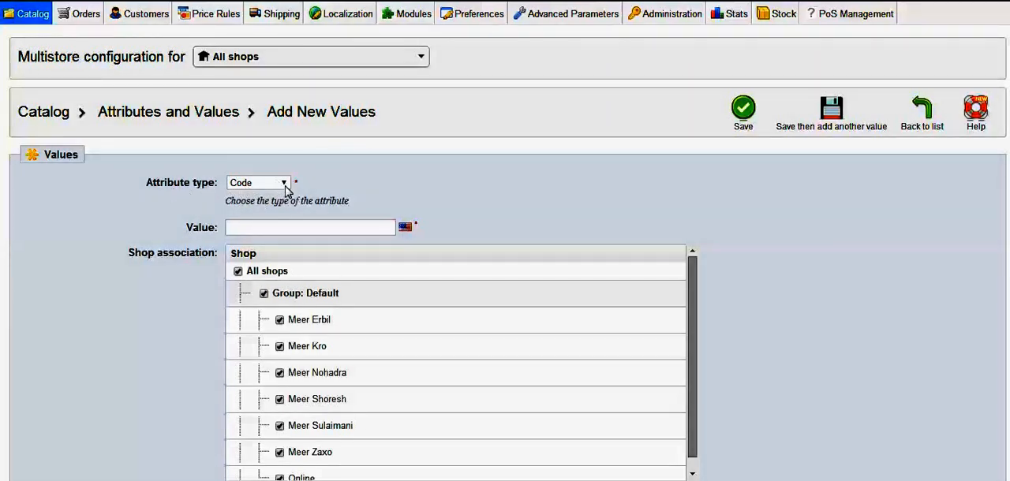
click(284, 185)
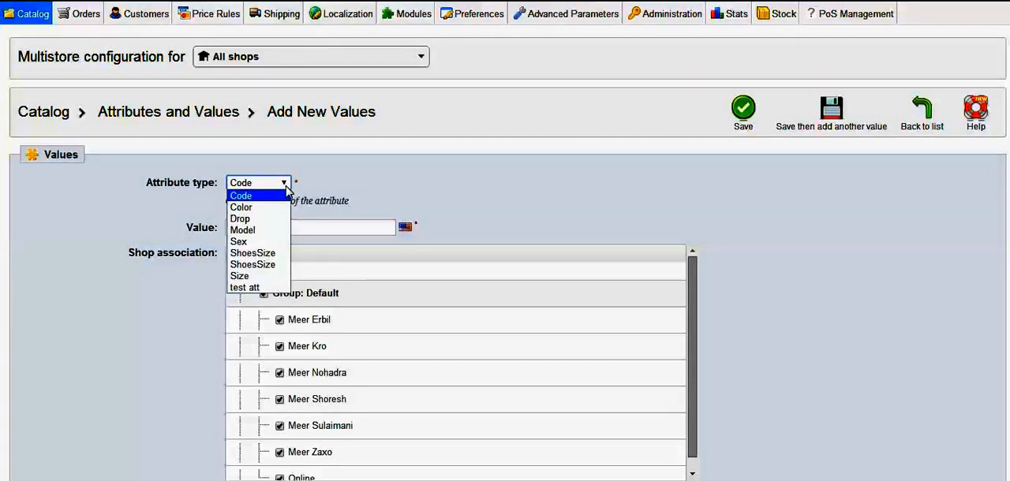
click(274, 254)
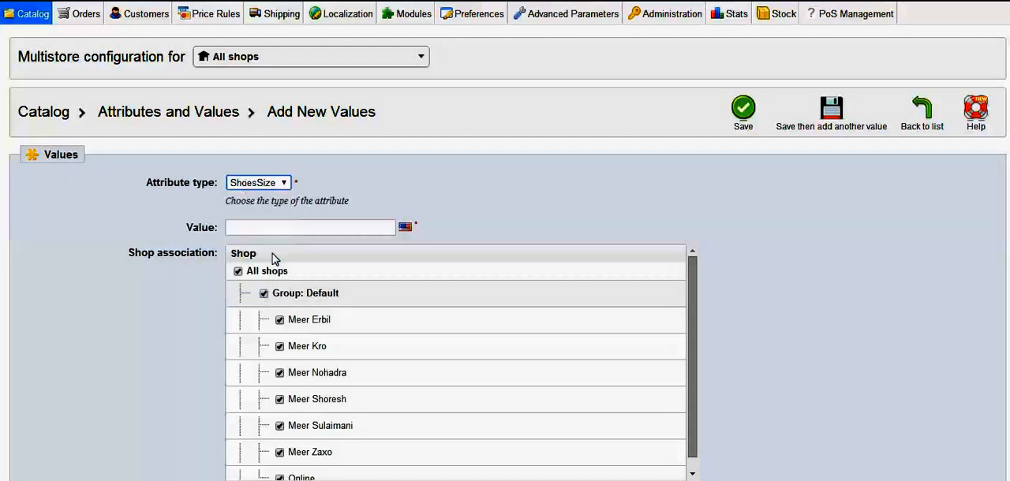
click(261, 226)
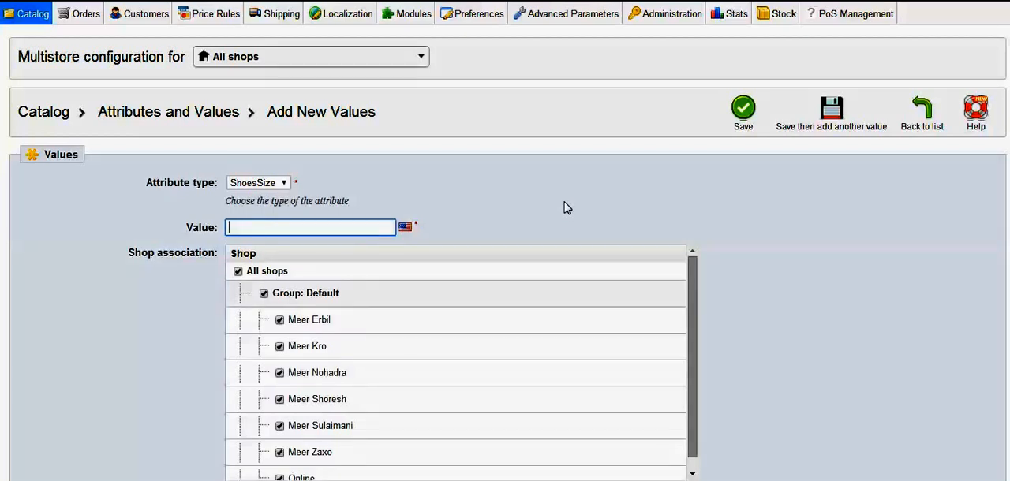
text(39)
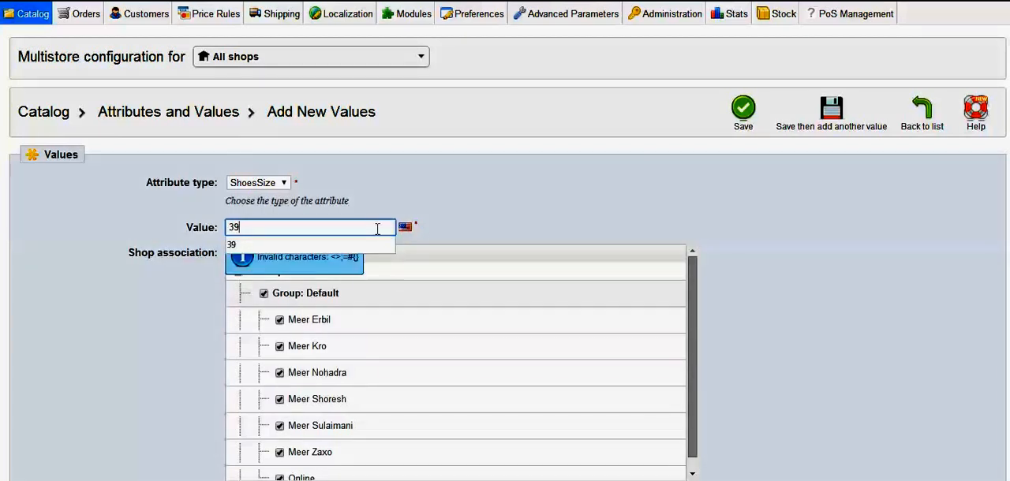
click(355, 247)
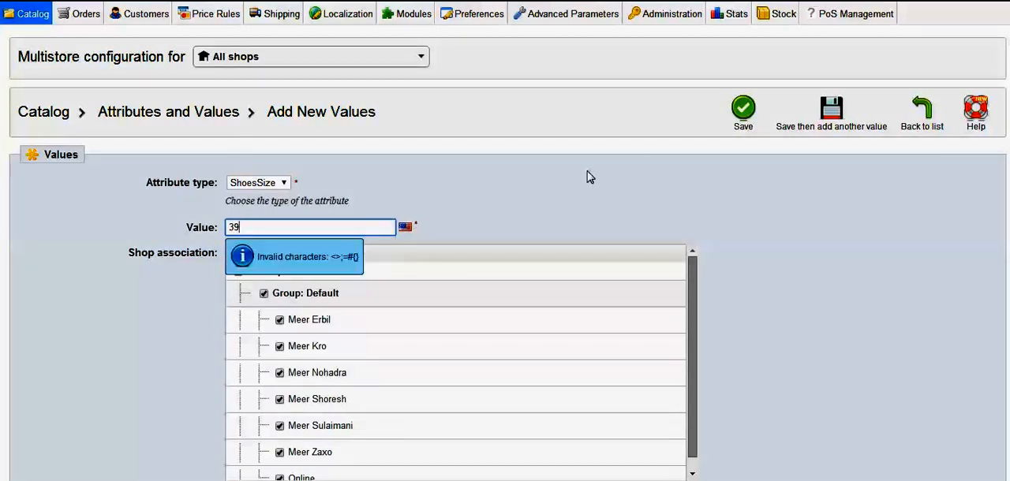
click(837, 126)
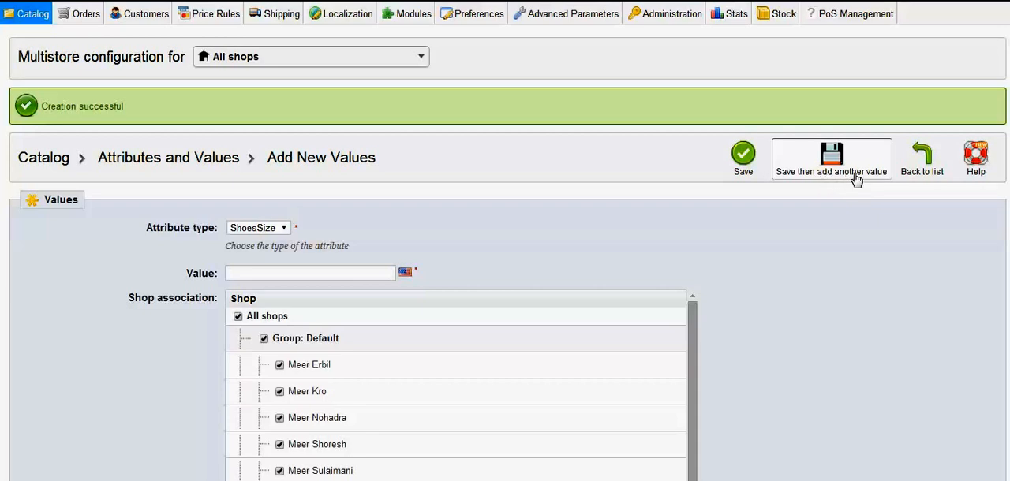
Add the value 40 to the ShoesSize attribute and save it, continuing with another value
click(289, 273)
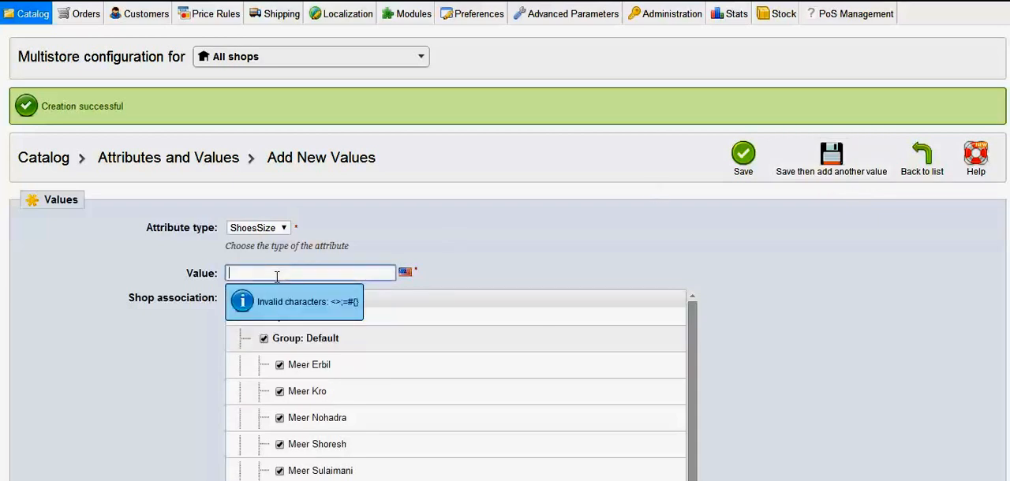
text(40)
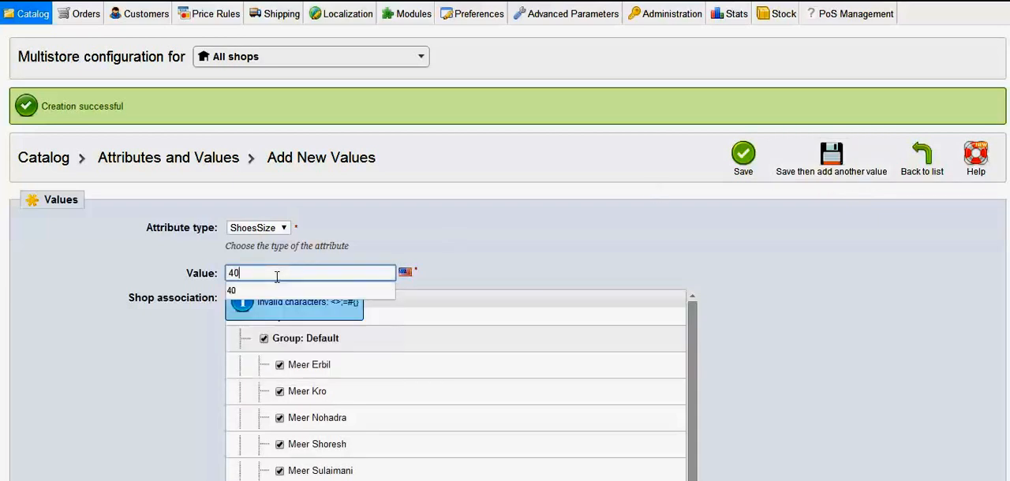
click(255, 292)
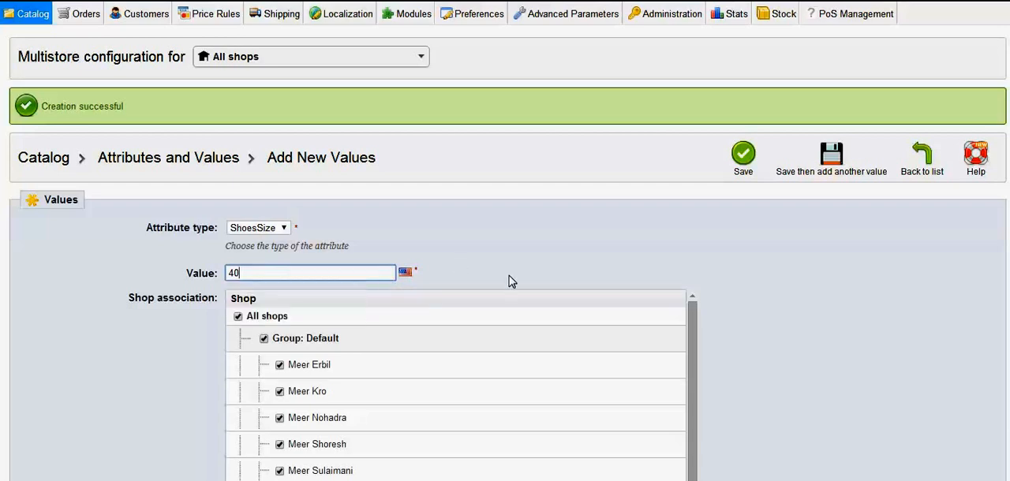
click(827, 170)
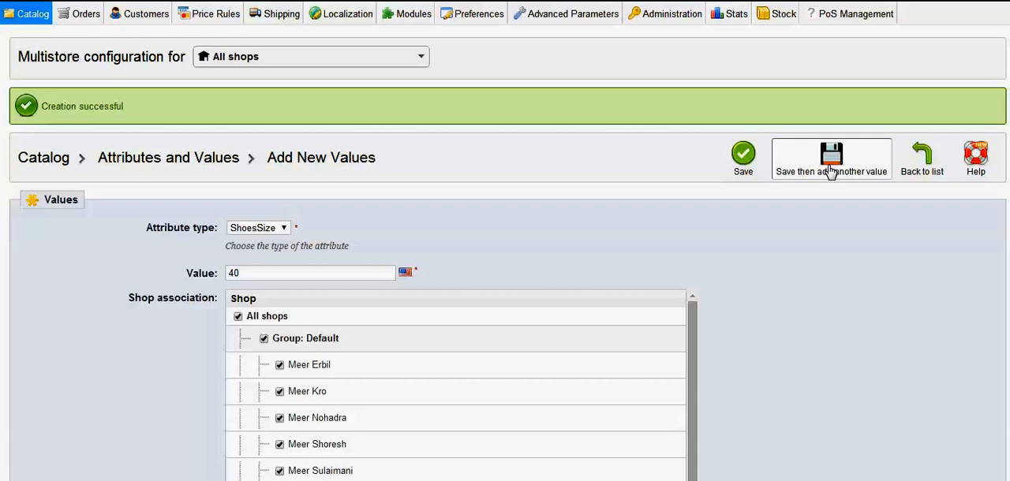
Add 41 as the last ShoesSize value, save it, and check the attribute's entry in the list
click(333, 274)
text(41)
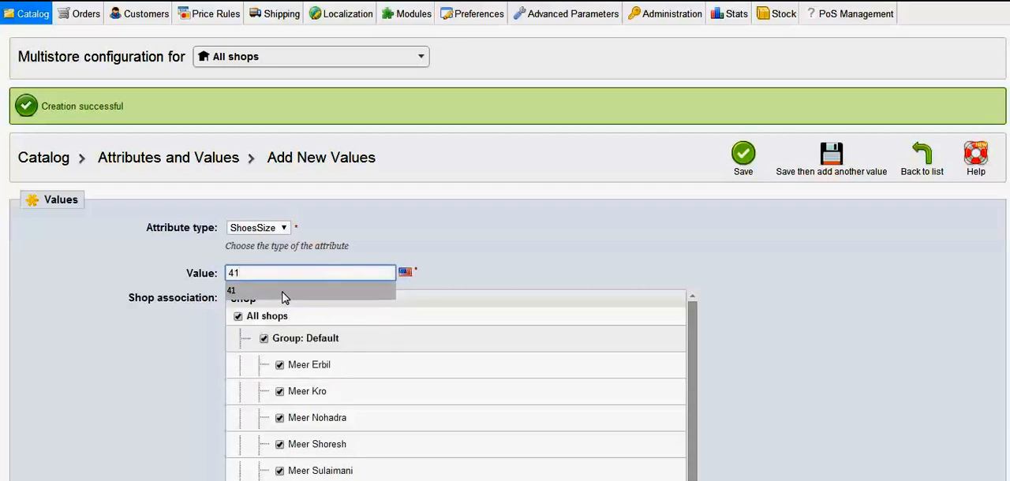
click(284, 297)
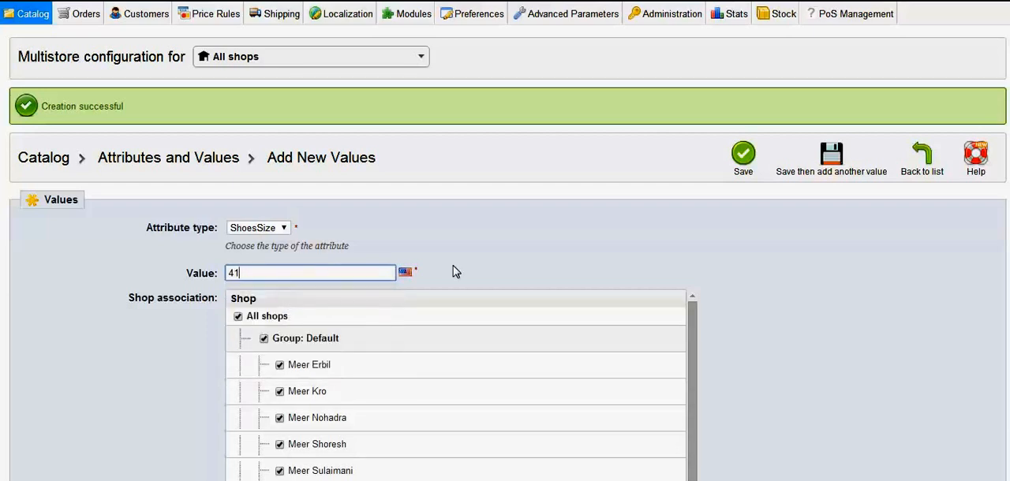
click(743, 160)
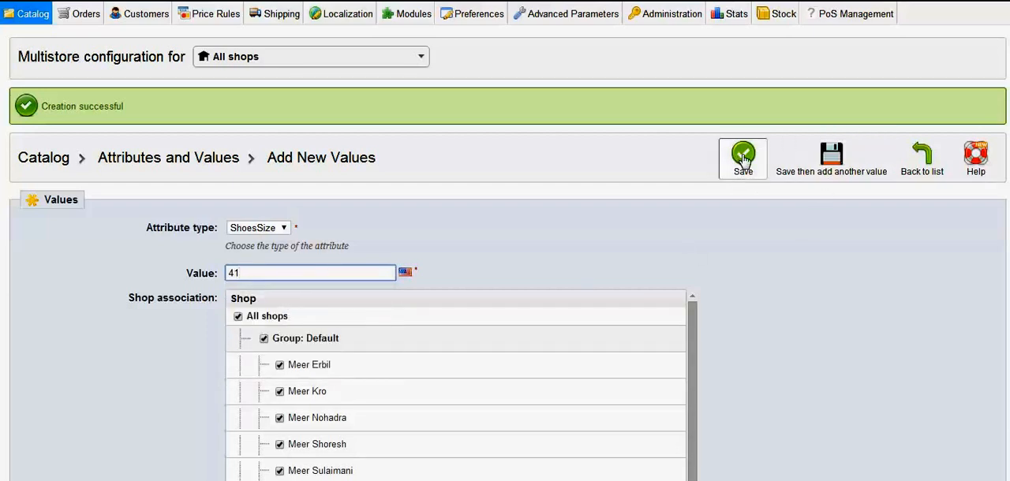
click(744, 158)
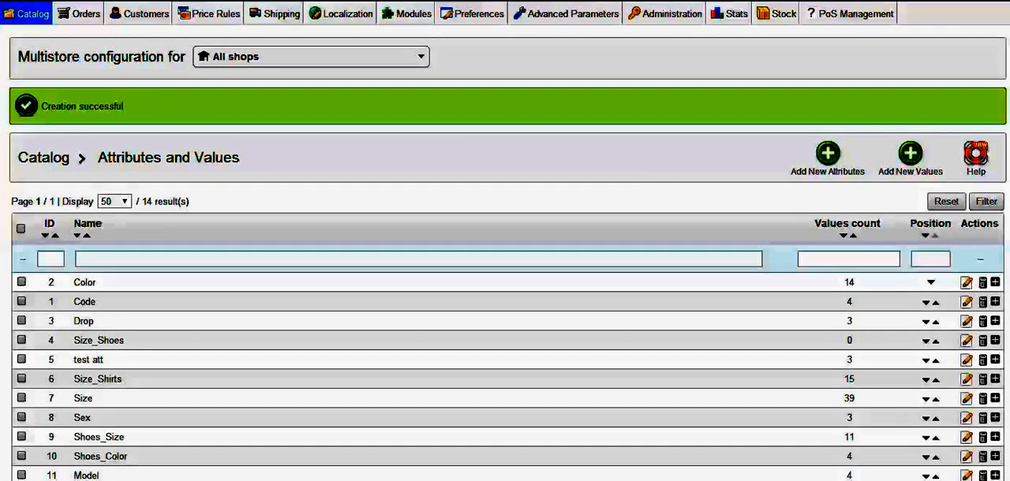
scroll(505, 316, down, 3)
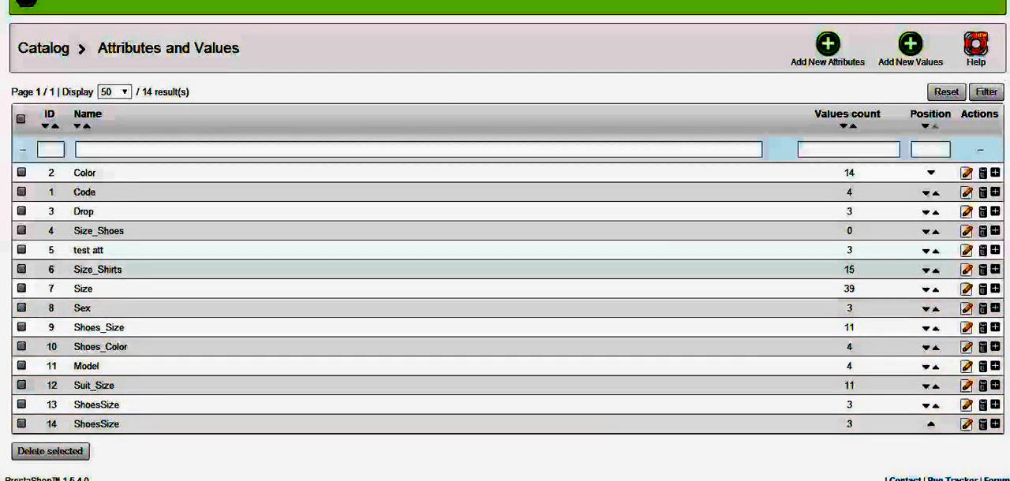
scroll(505, 252, up, 3)
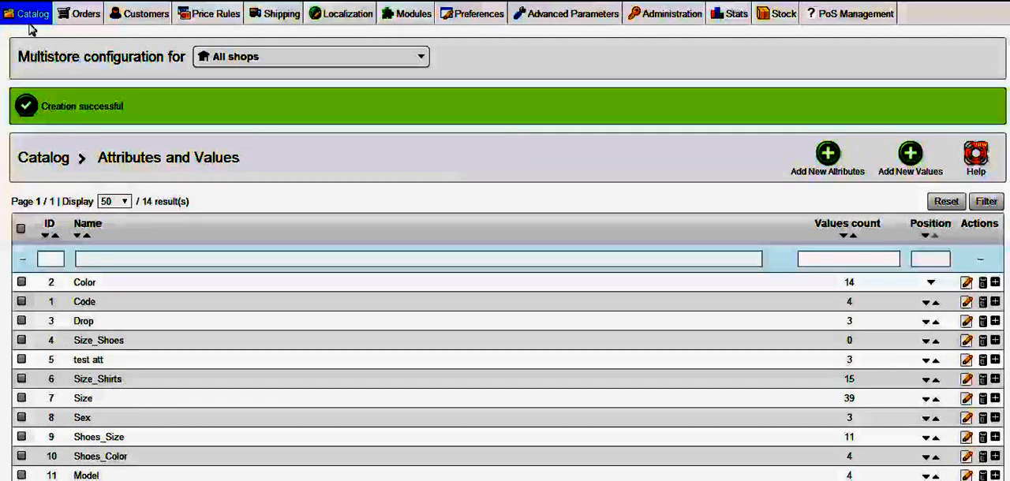
Go to the products list, filter it by the name Moreschi, and open the Moreschi Shoes product for editing
mouse_move(30, 19)
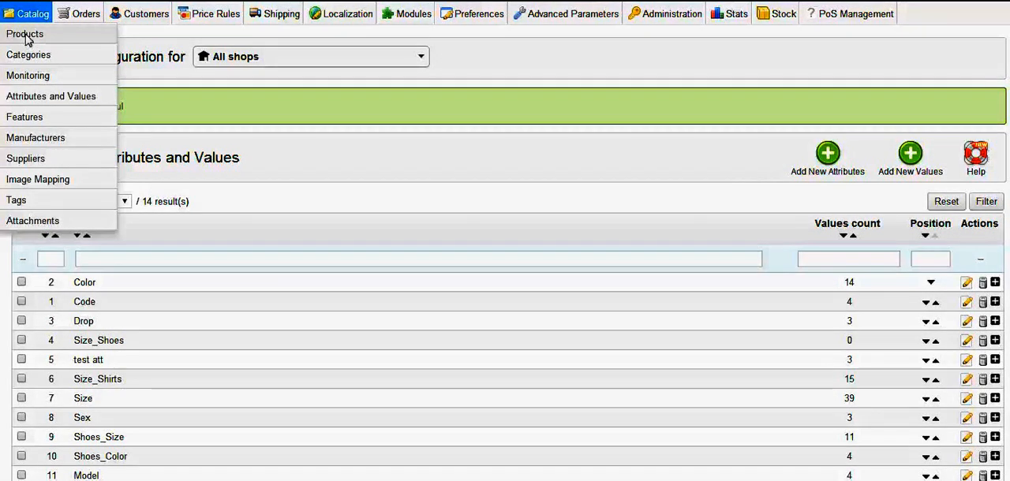
click(27, 36)
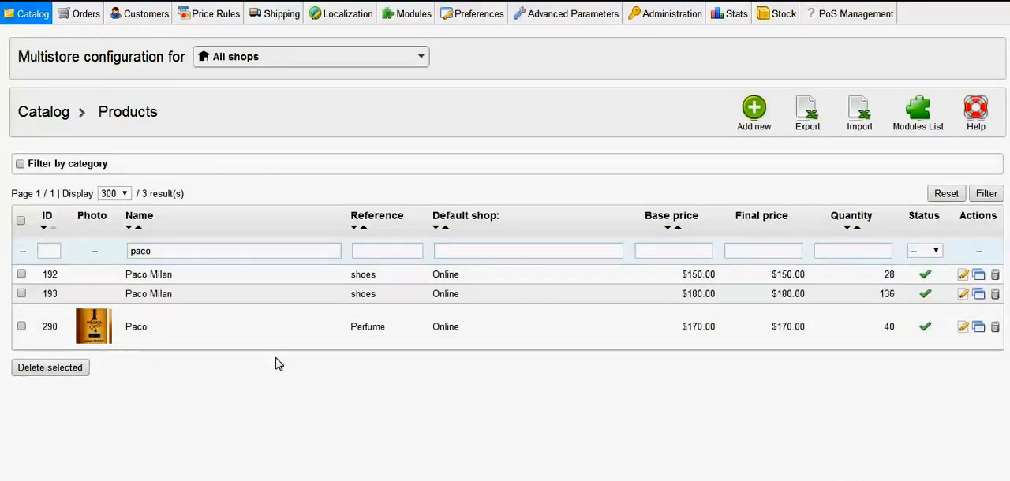
click(186, 251)
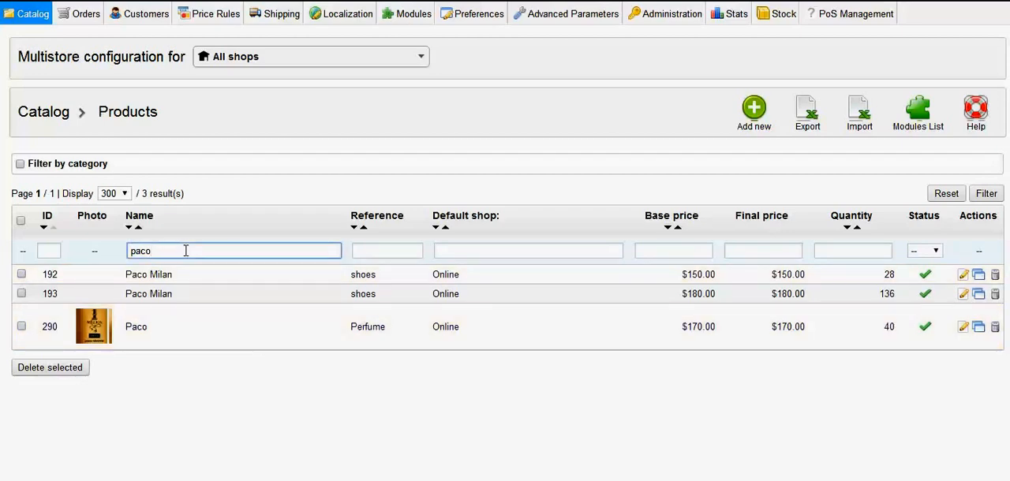
key(BackSpace)
key(BackSpace)
key(BackSpace)
key(BackSpace)
text(mee)
key(BackSpace)
key(BackSpace)
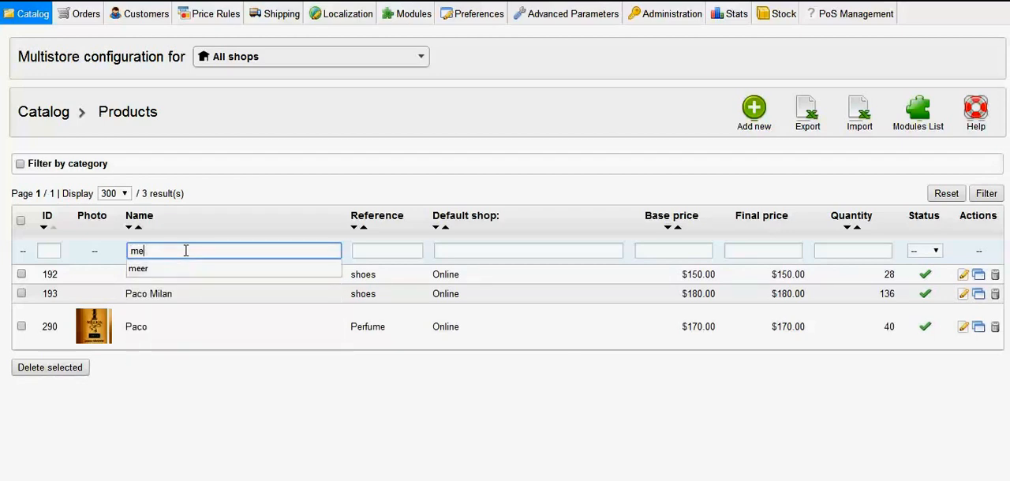
text(ore)
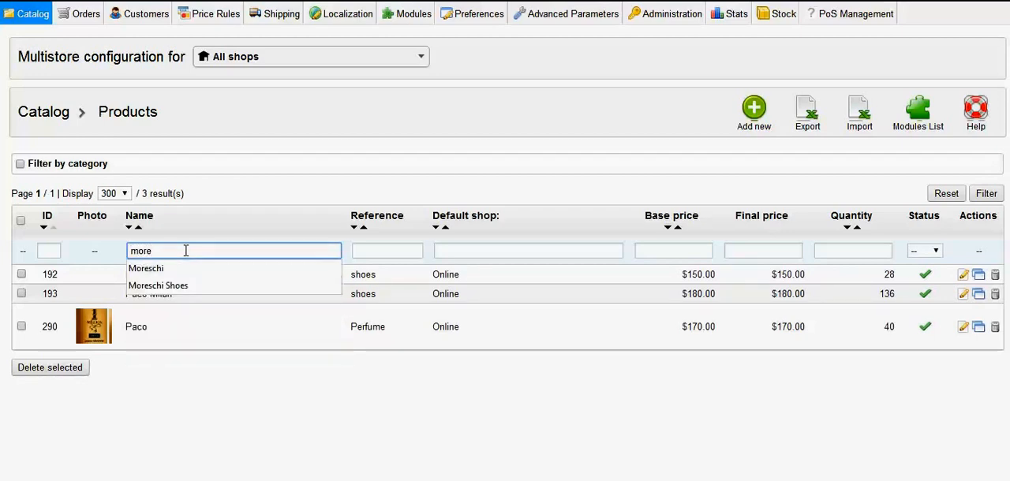
click(175, 271)
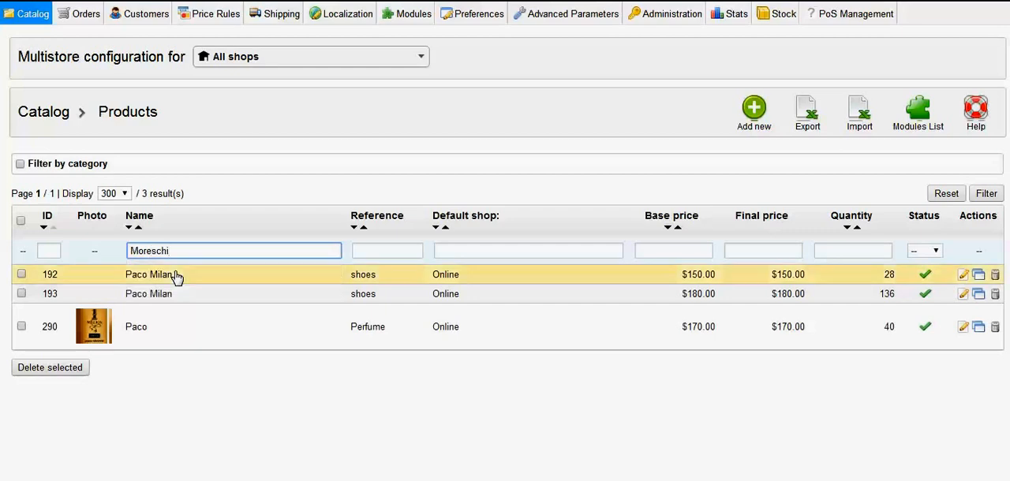
click(985, 197)
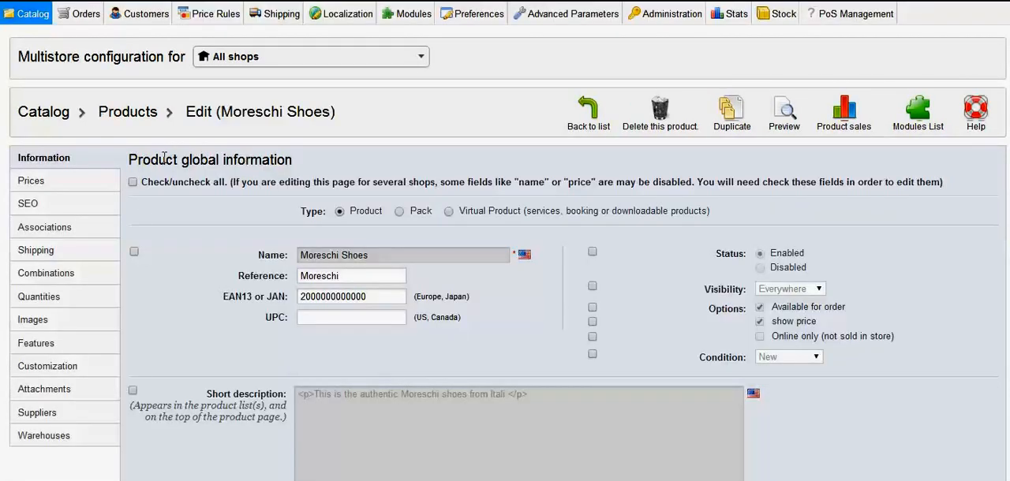
Start a new combination for Moreschi Shoes and add the second listed ShoesSize attribute to it with the value 39
click(60, 274)
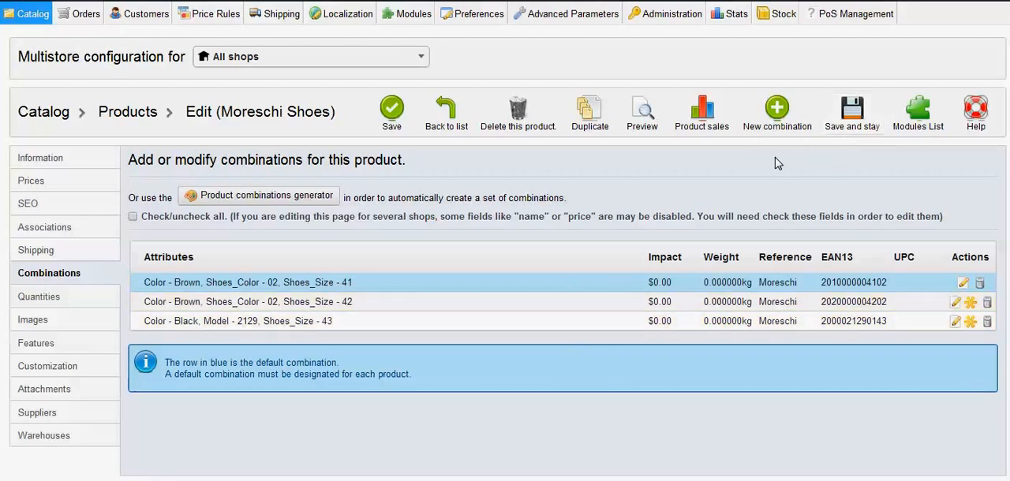
click(775, 127)
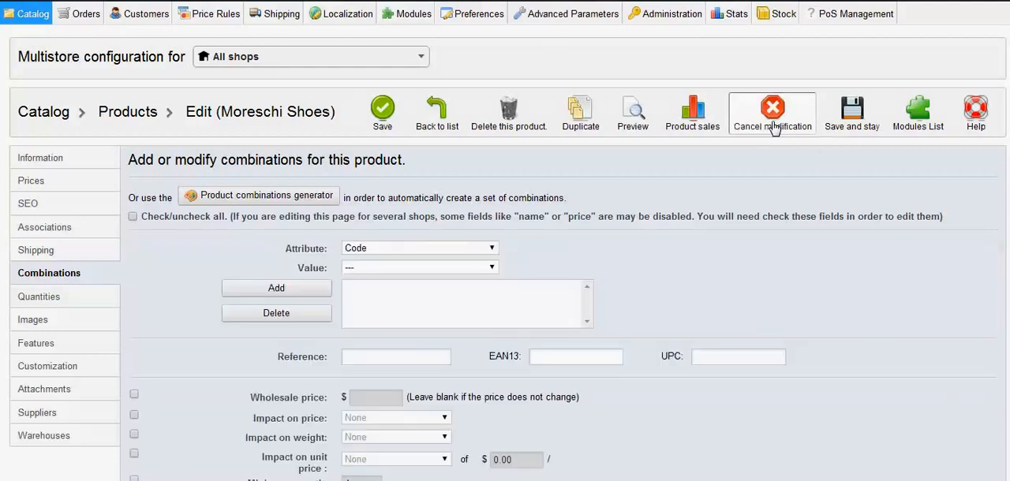
click(493, 248)
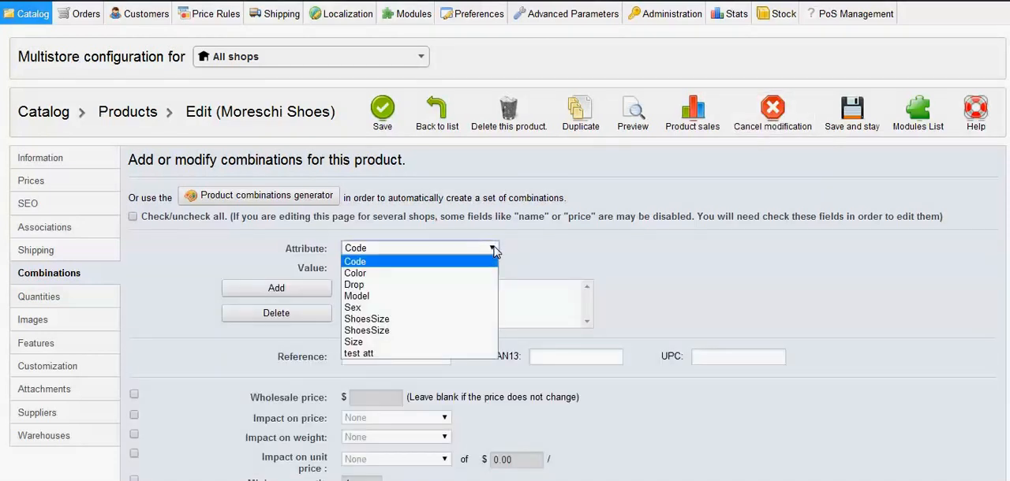
click(408, 331)
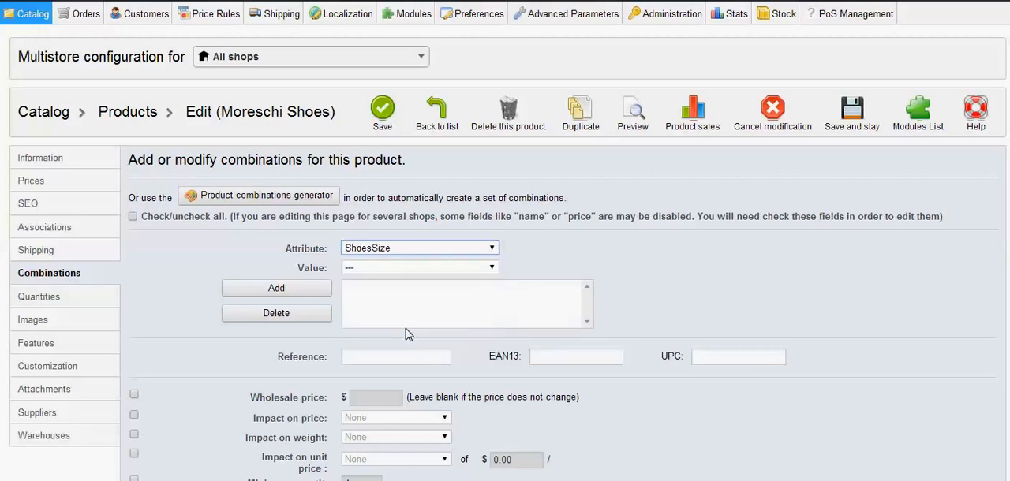
click(494, 269)
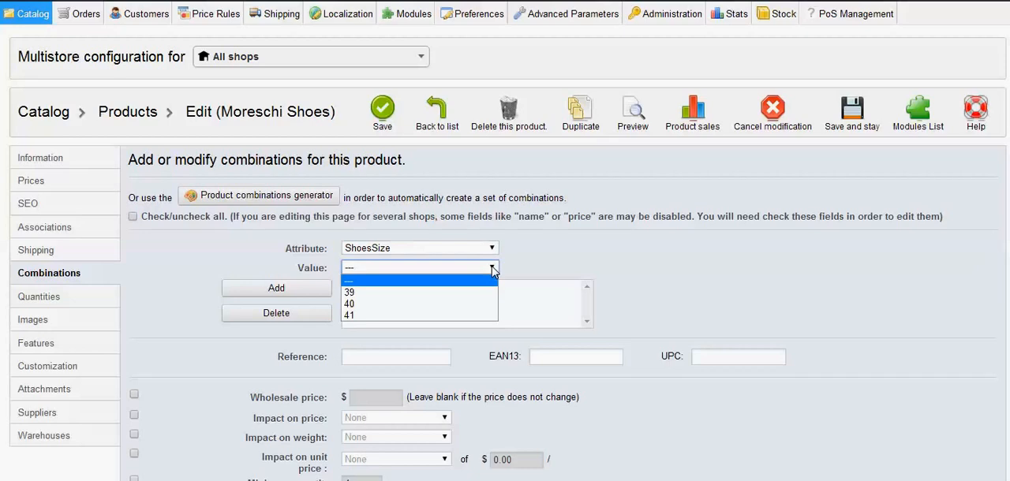
click(441, 294)
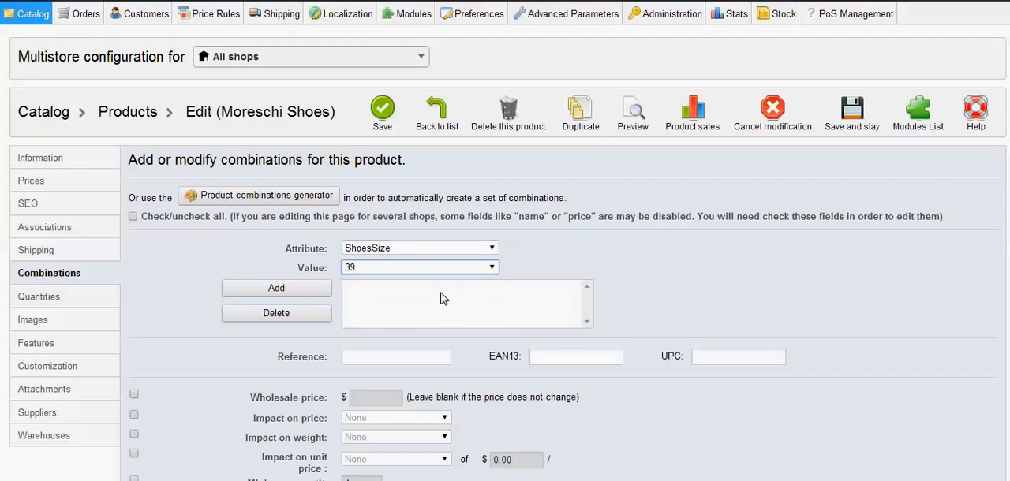
click(290, 295)
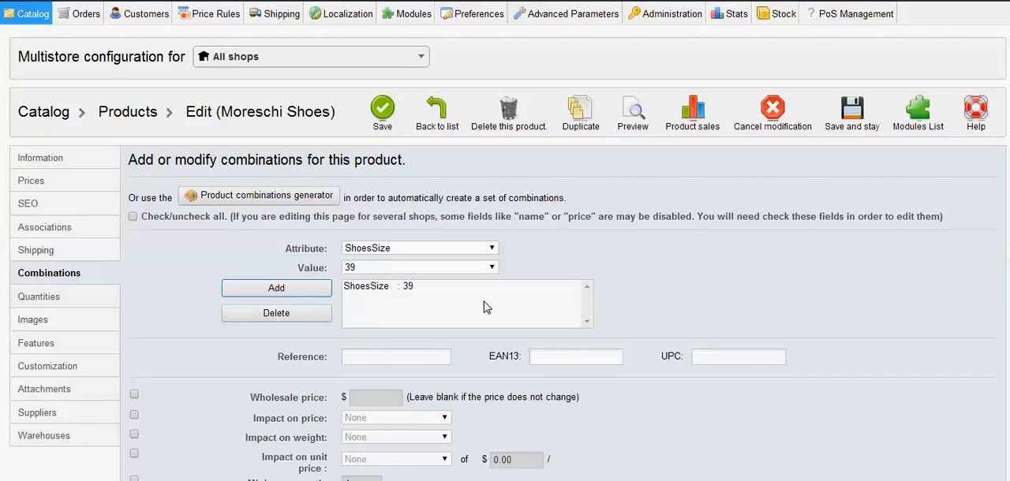
Add the Color attribute with the value Black to the new combination
click(495, 251)
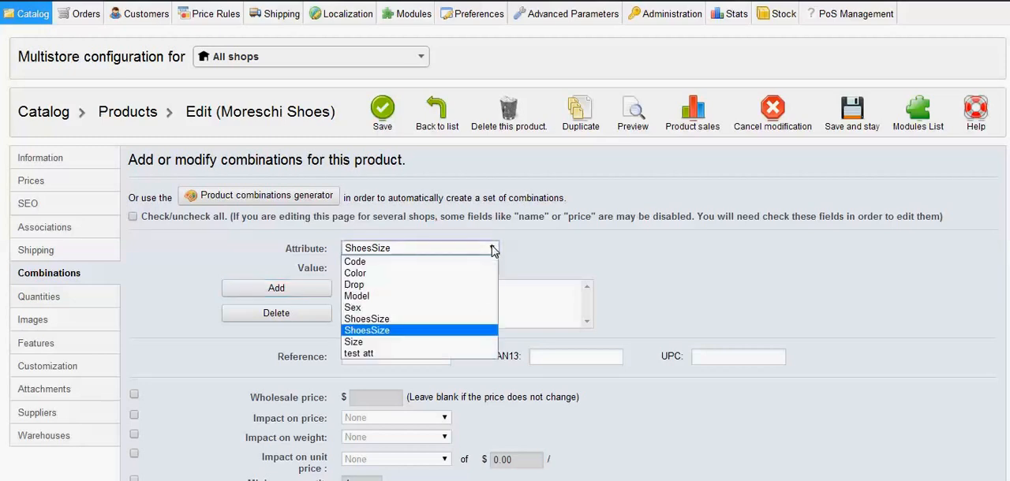
click(432, 280)
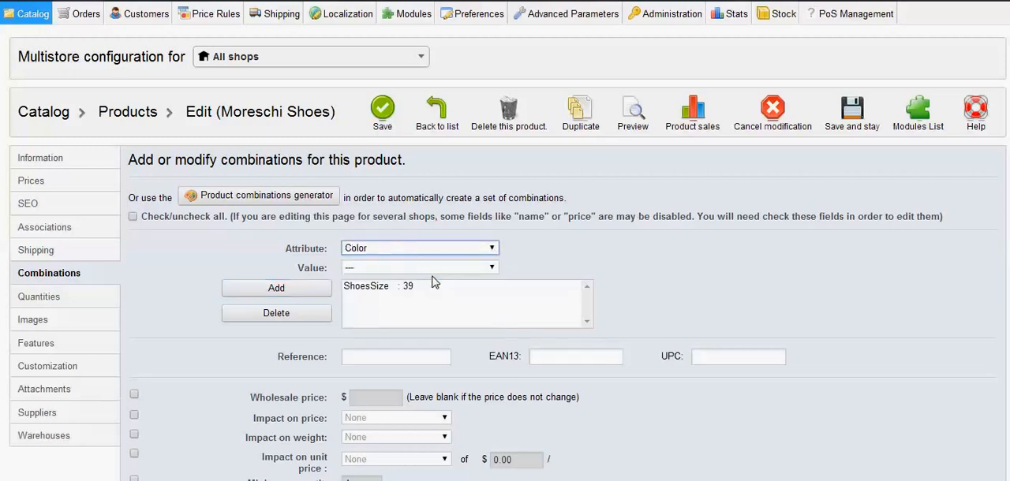
click(491, 268)
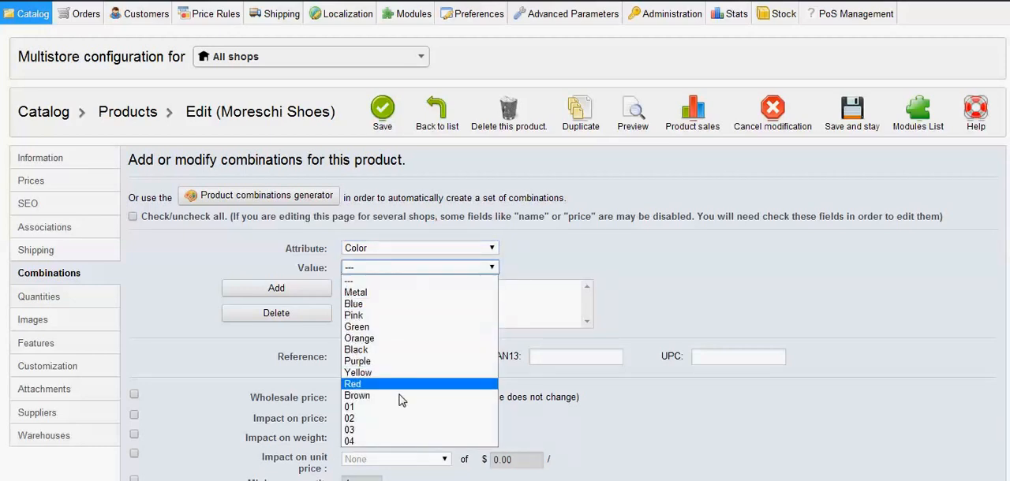
click(392, 351)
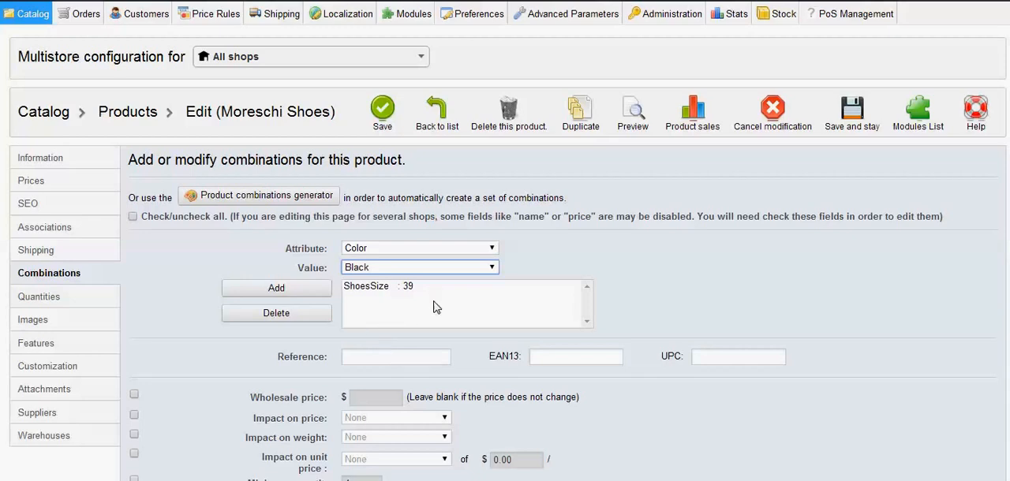
click(289, 292)
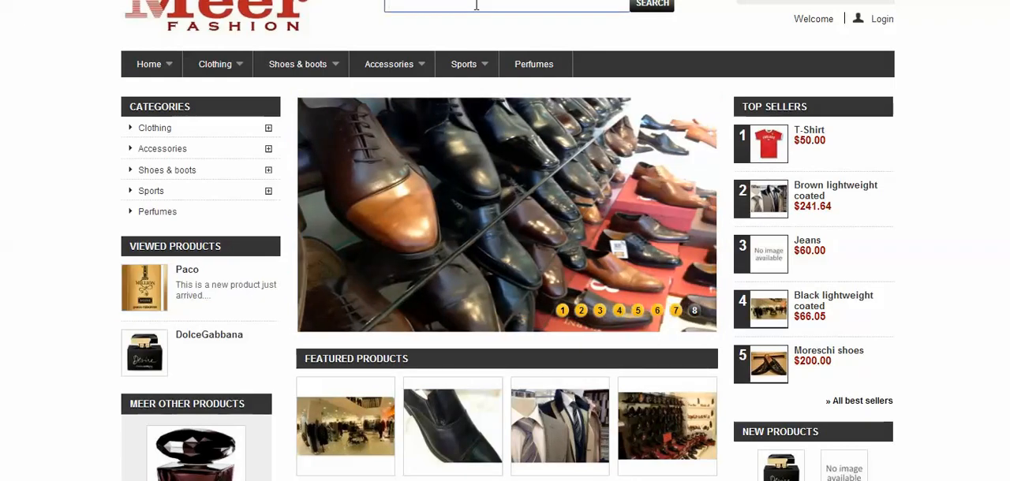
Switch to the Meer Fashion storefront, search for Moreschi, and view the first Moreschi Shoes product
text(Mores)
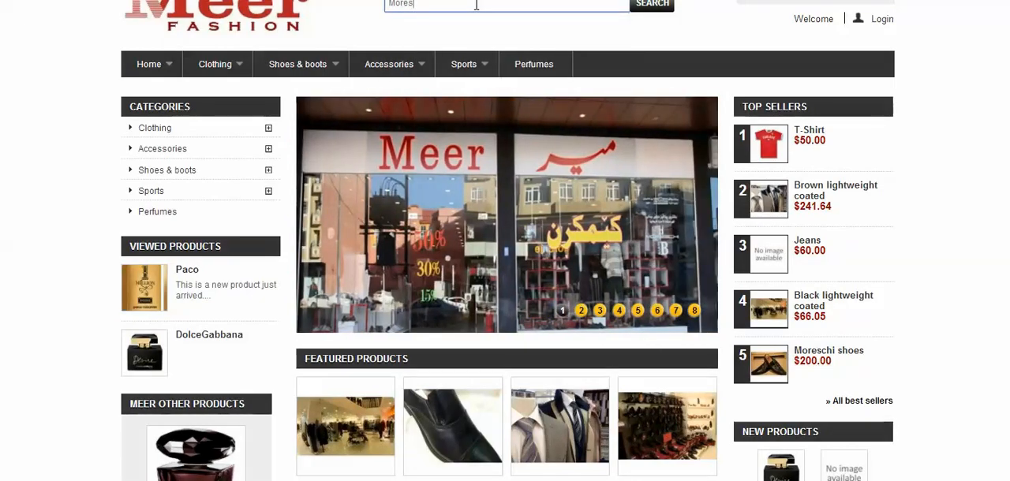
text(chi)
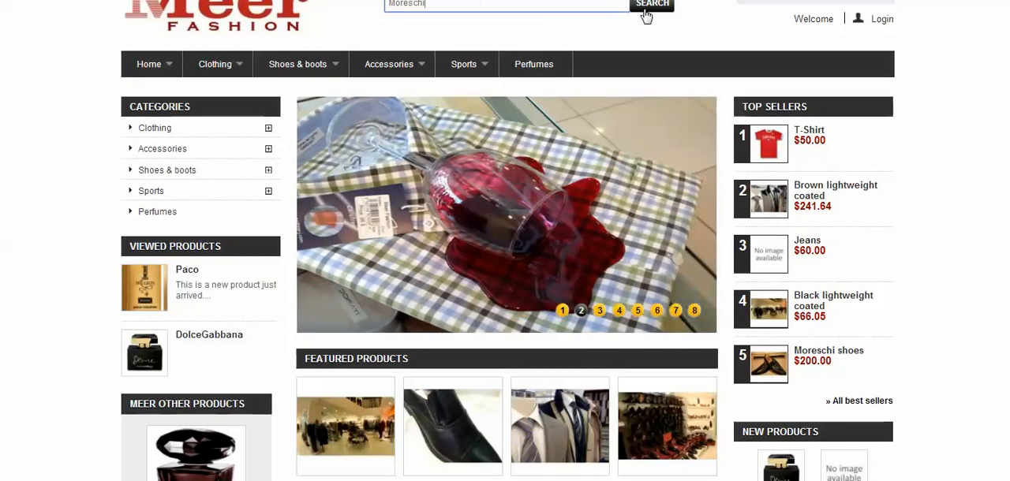
click(650, 9)
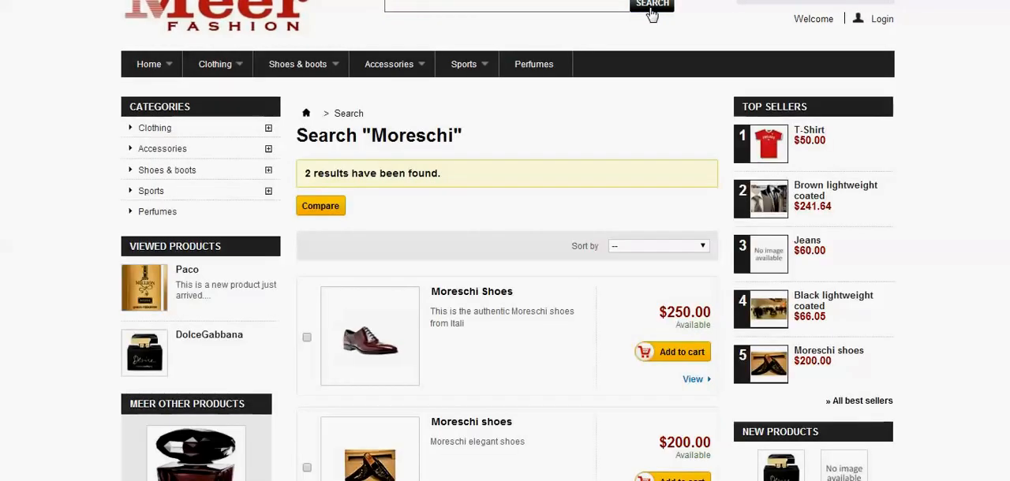
click(693, 381)
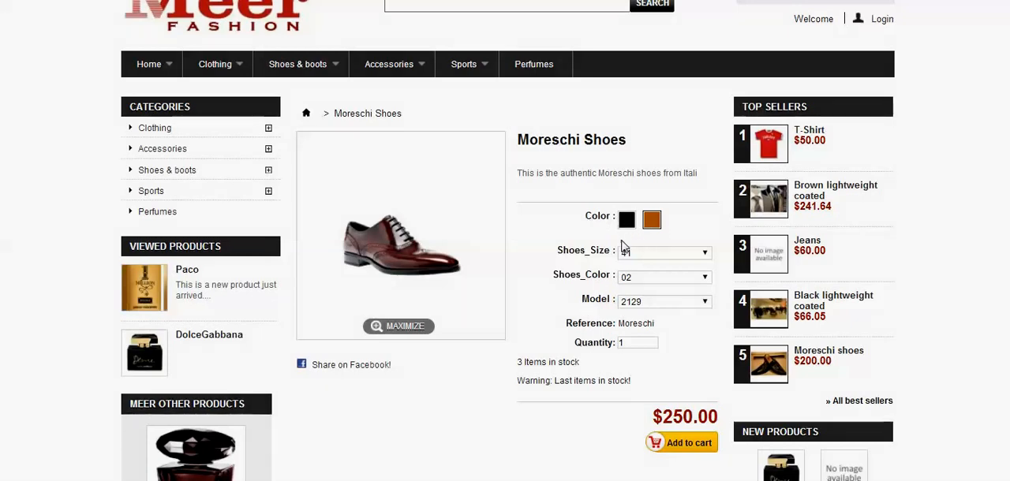
Check the shoe size and color choices on the storefront product page, and return to the combination form in the back office
click(707, 255)
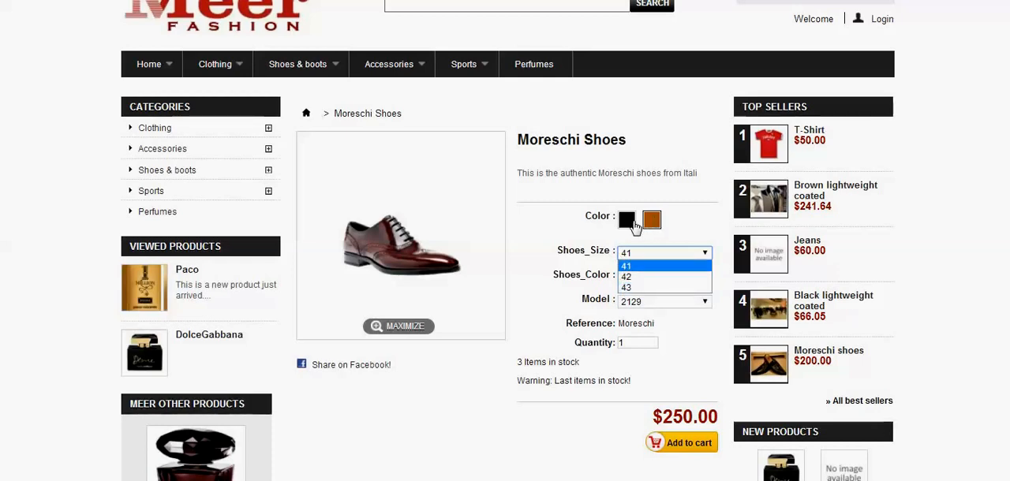
click(486, 392)
click(486, 394)
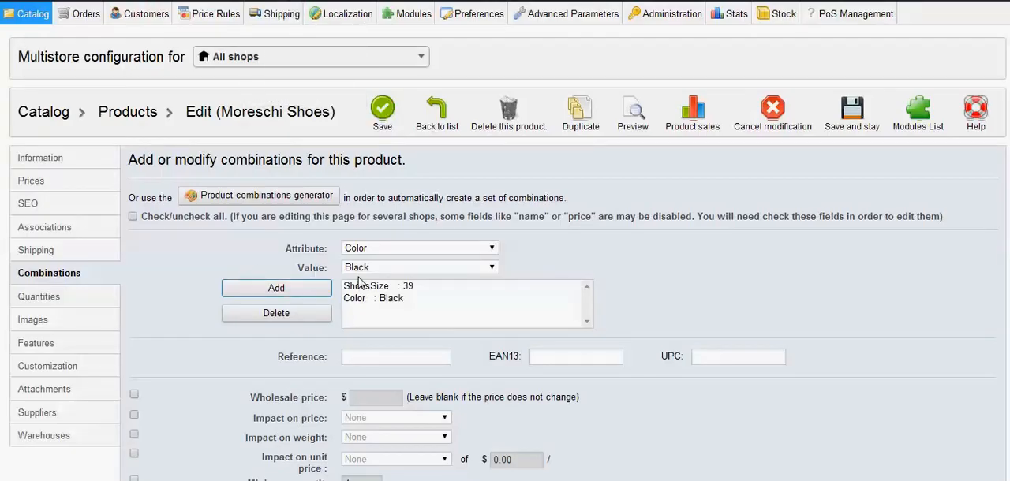
click(283, 343)
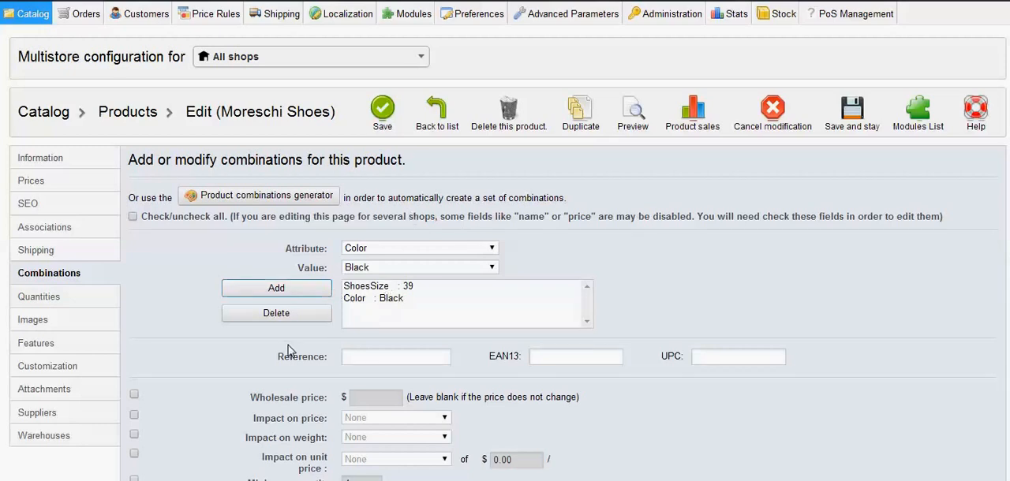